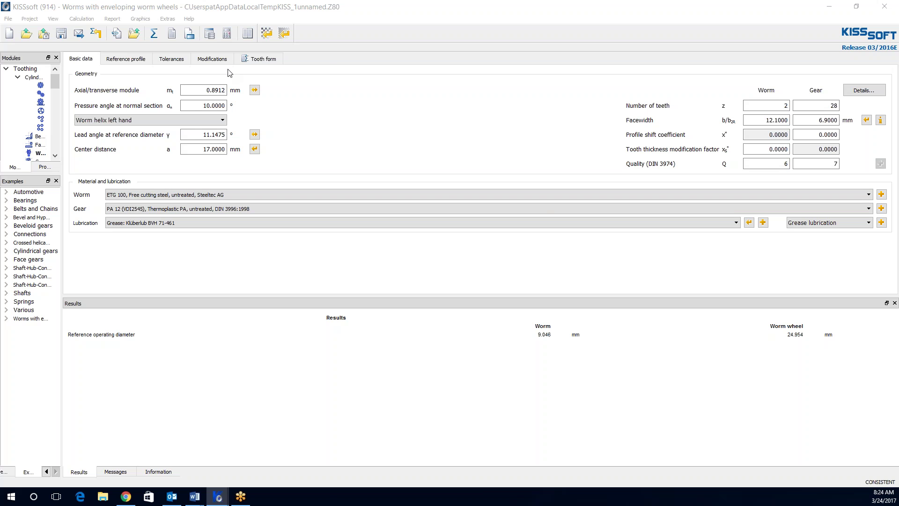
Open the Geometry 2D Meshing plot, enlarge it, and dock it to the right of the input form.
left_click(149, 22)
mouse_move(157, 31)
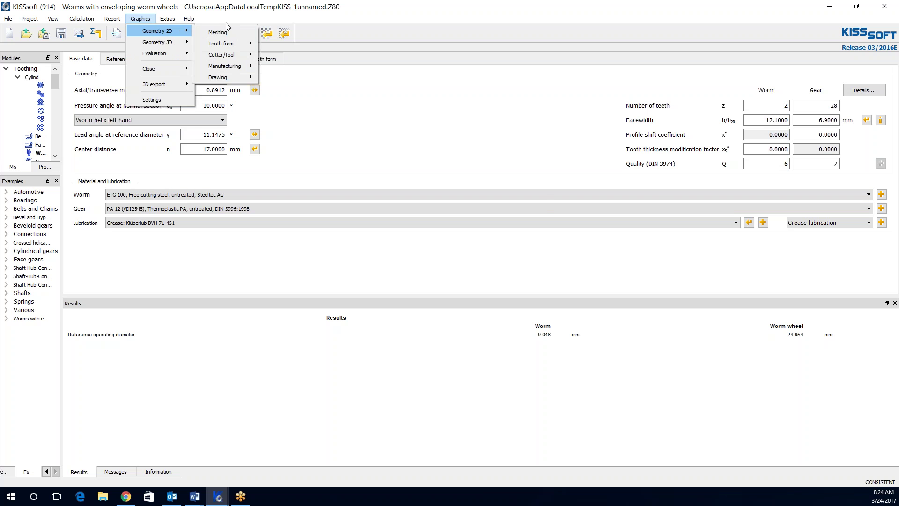
left_click(214, 31)
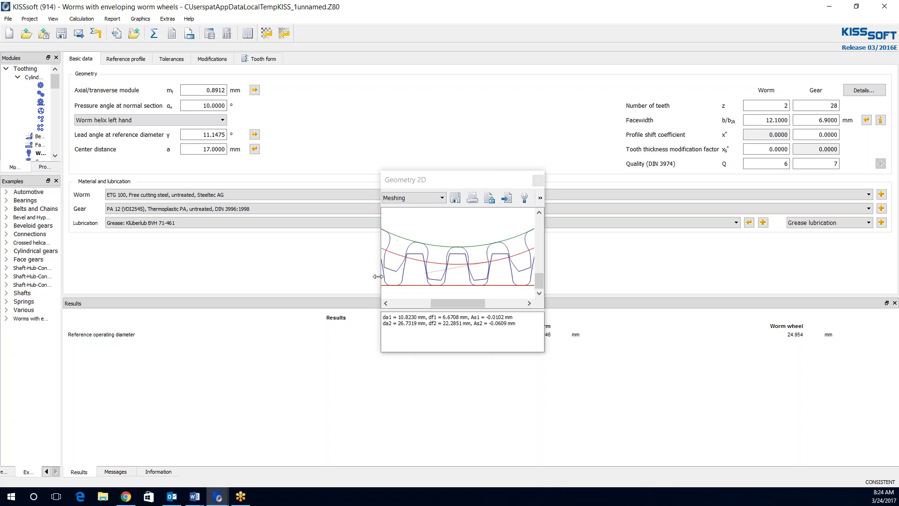
left_click_drag(440, 170, 428, 93)
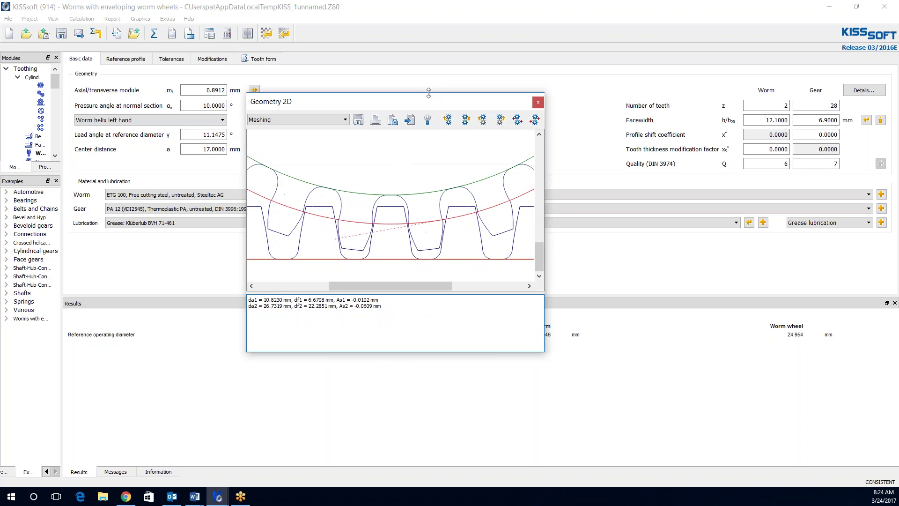
left_click_drag(414, 352, 411, 448)
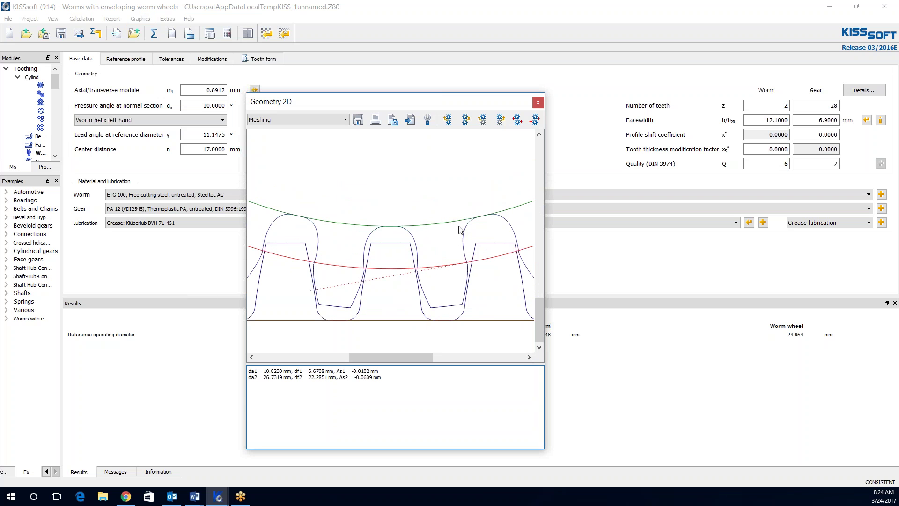
double_click(451, 102)
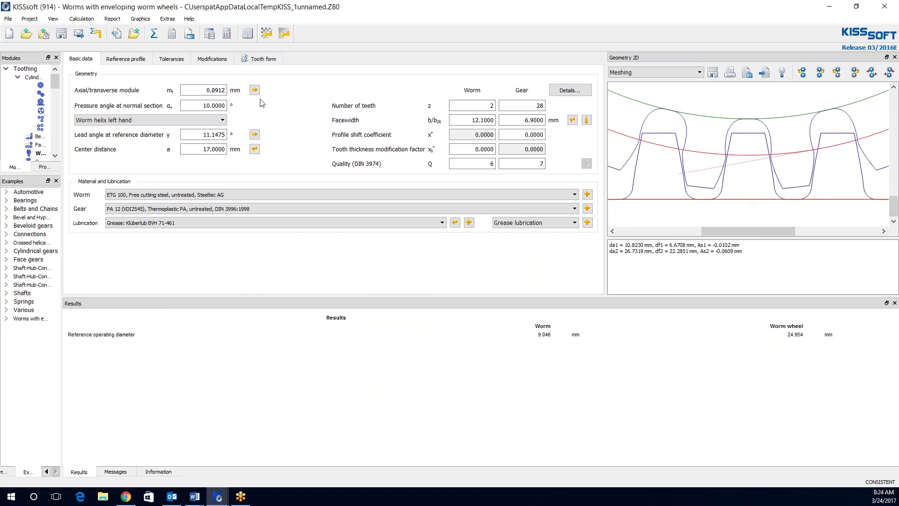
Open the Geometry 3D tooth geometry System view and enlarge it as a floating window.
left_click(140, 22)
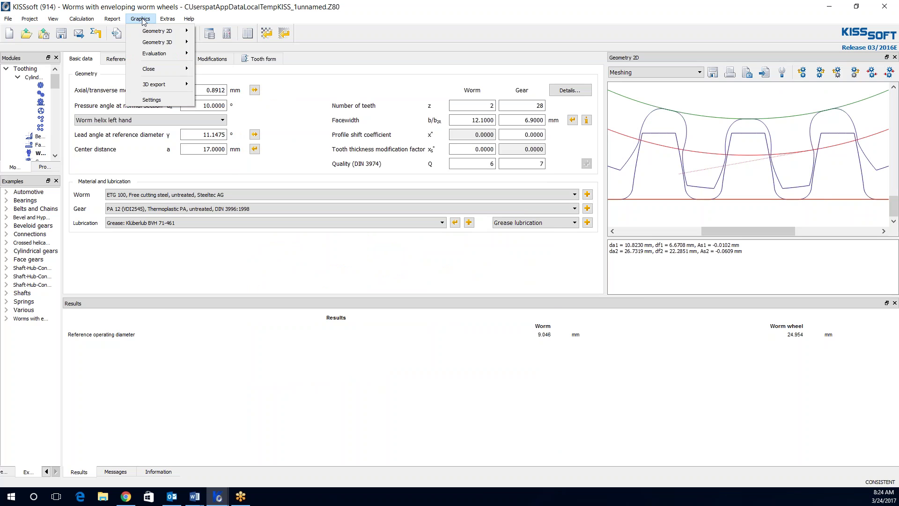
mouse_move(147, 42)
mouse_move(227, 43)
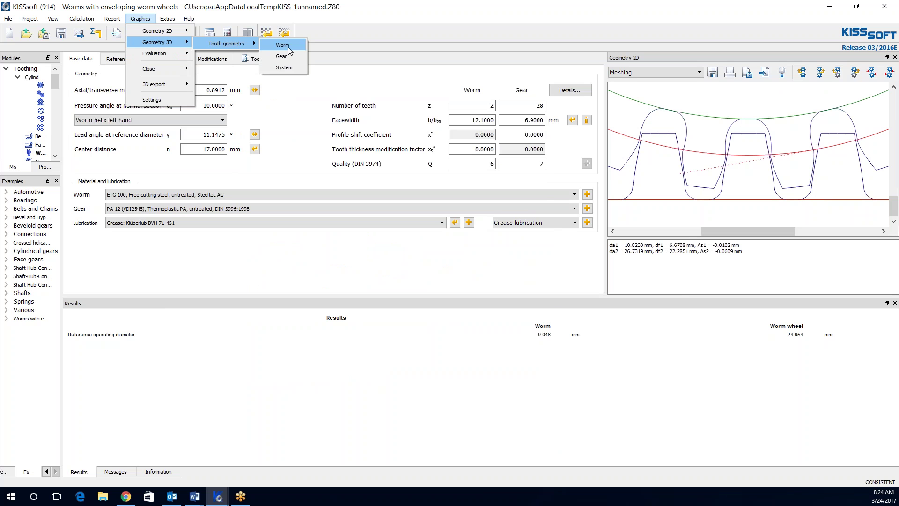
left_click(294, 68)
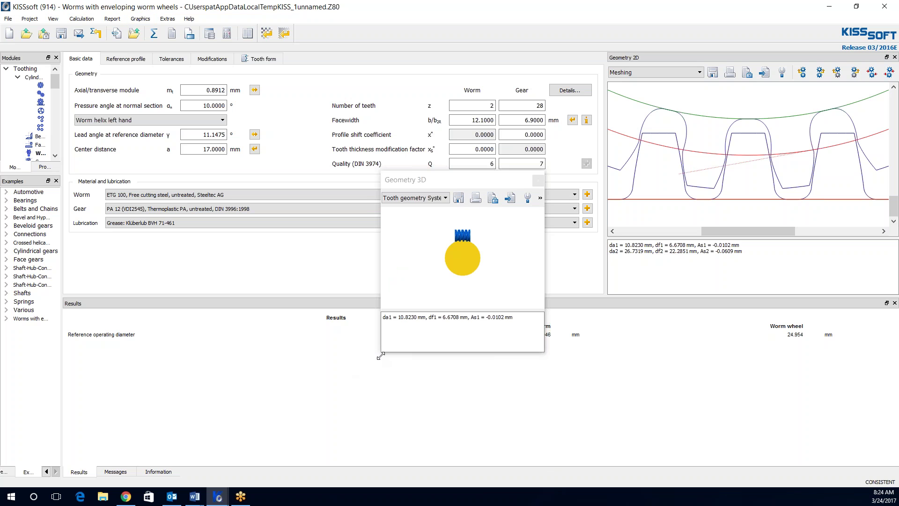
left_click_drag(381, 352, 120, 438)
left_click_drag(336, 183, 396, 94)
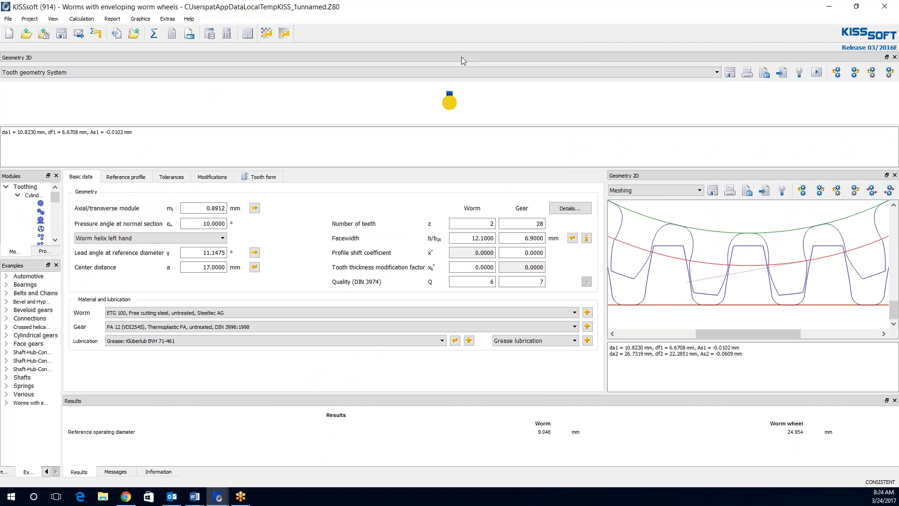
left_click_drag(462, 57, 450, 28)
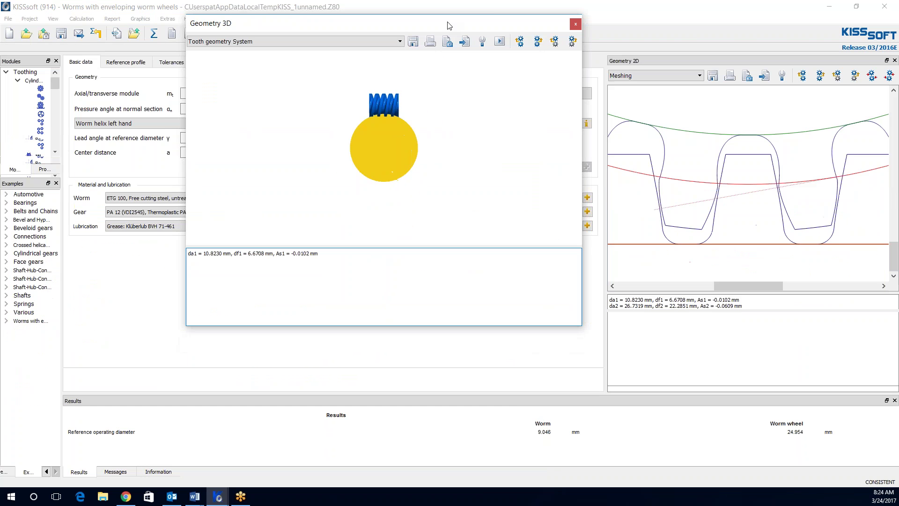
left_click_drag(582, 327, 783, 474)
Tilt and rotate the worm and wheel model, then dock it as a tab beside Geometry 2D.
scroll(538, 134, "up", 5)
right_click(516, 224)
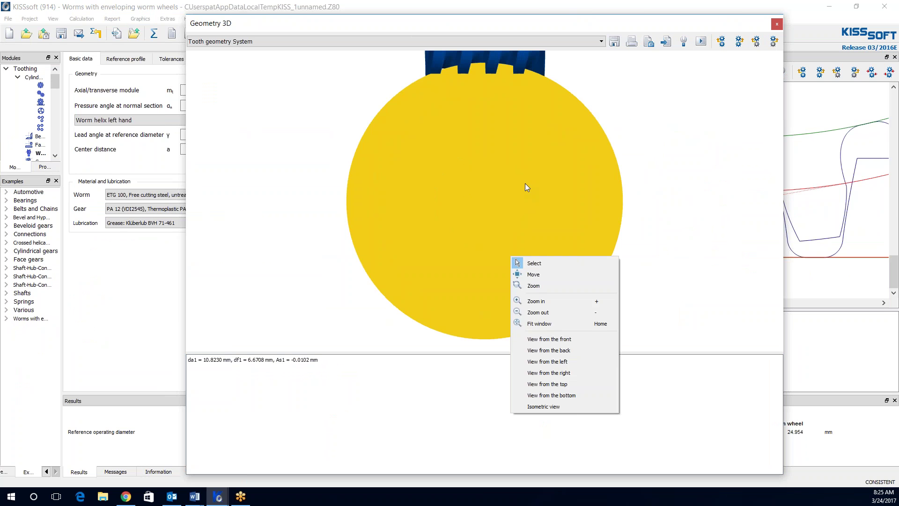
left_click_drag(524, 184, 525, 252)
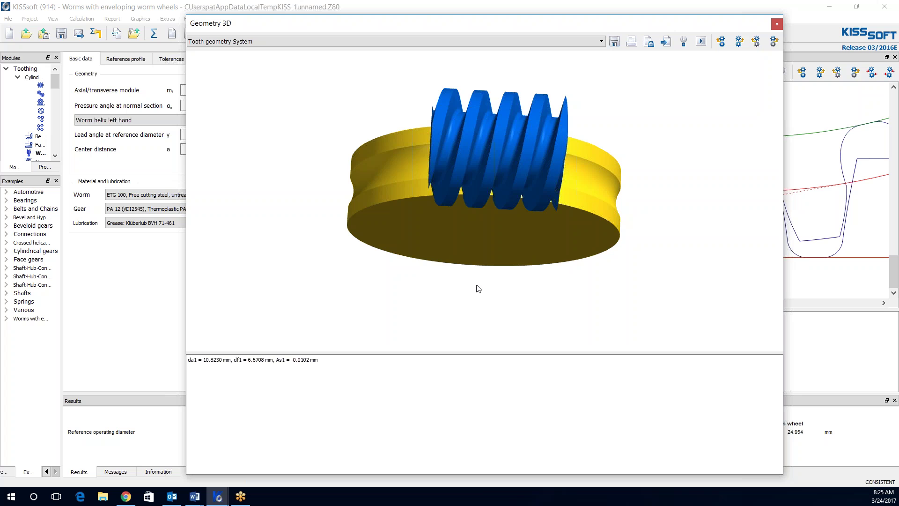
left_click_drag(476, 283, 596, 286)
scroll(600, 262, "down", 3)
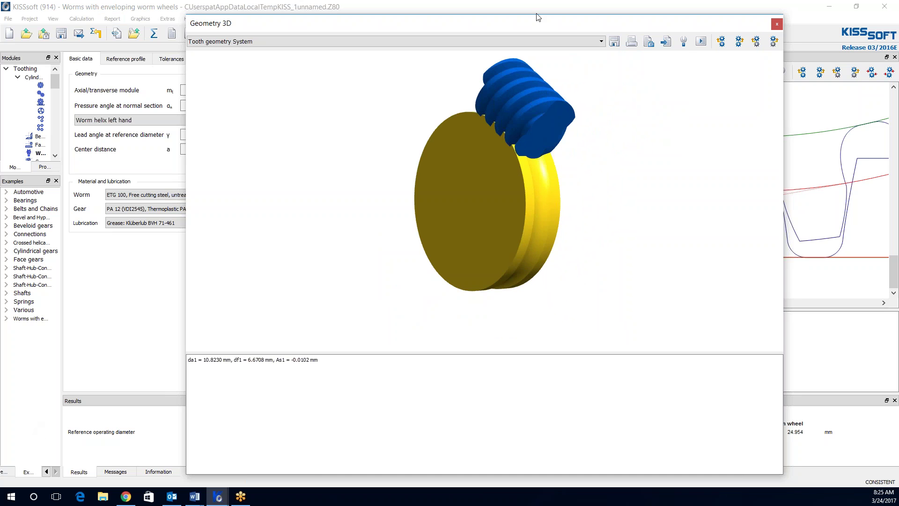
double_click(730, 22)
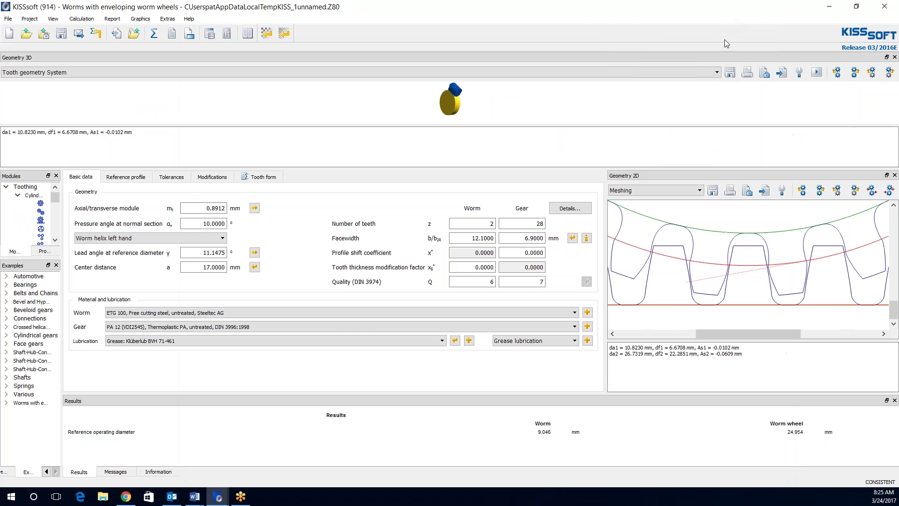
left_click_drag(692, 62, 720, 295)
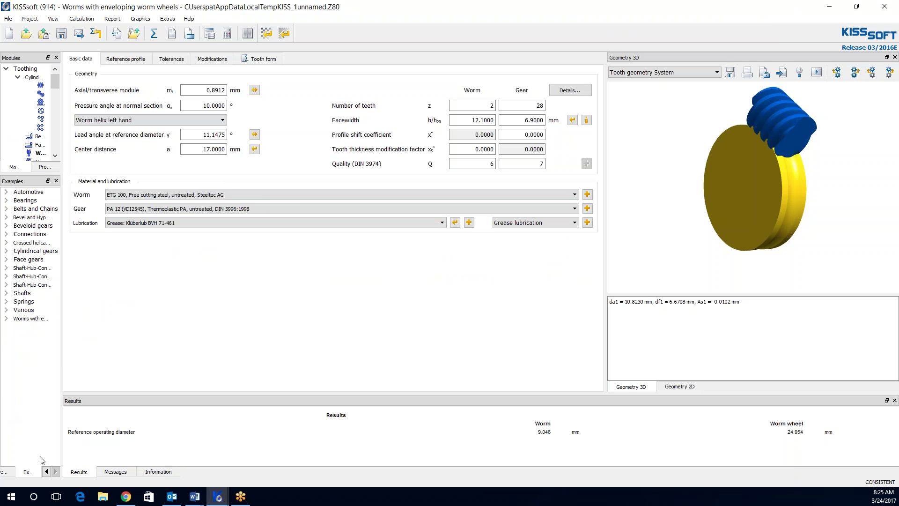
Widen the left panel, go to the Tooth form Permissible deviation field, and rotate the 3D model to show the wheel face.
left_click_drag(62, 366, 114, 361)
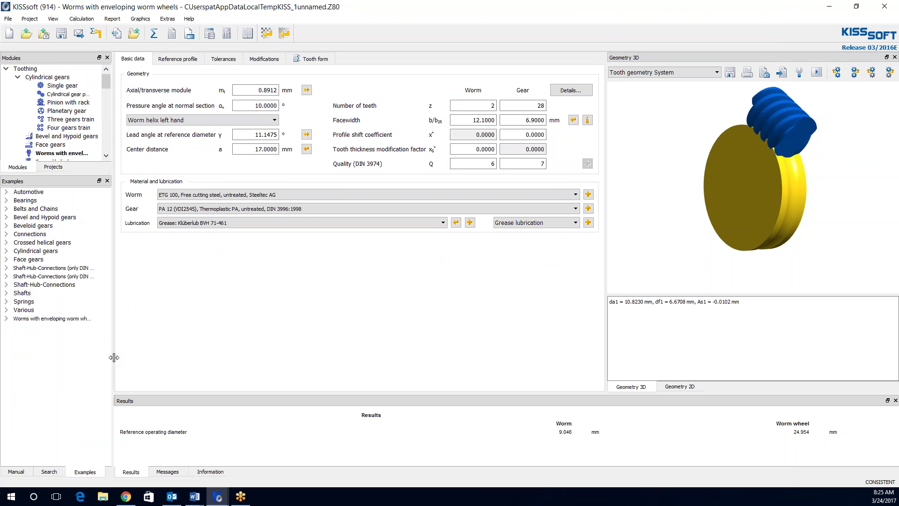
left_click(54, 472)
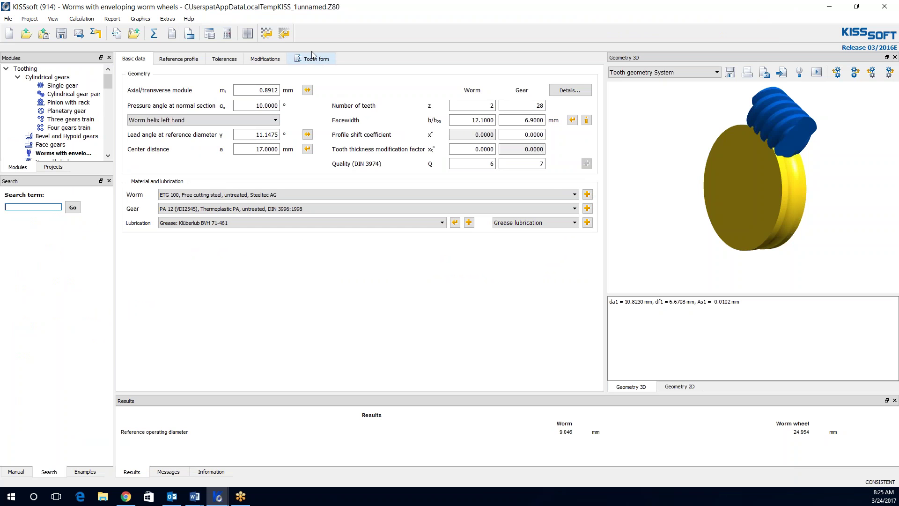
left_click(322, 65)
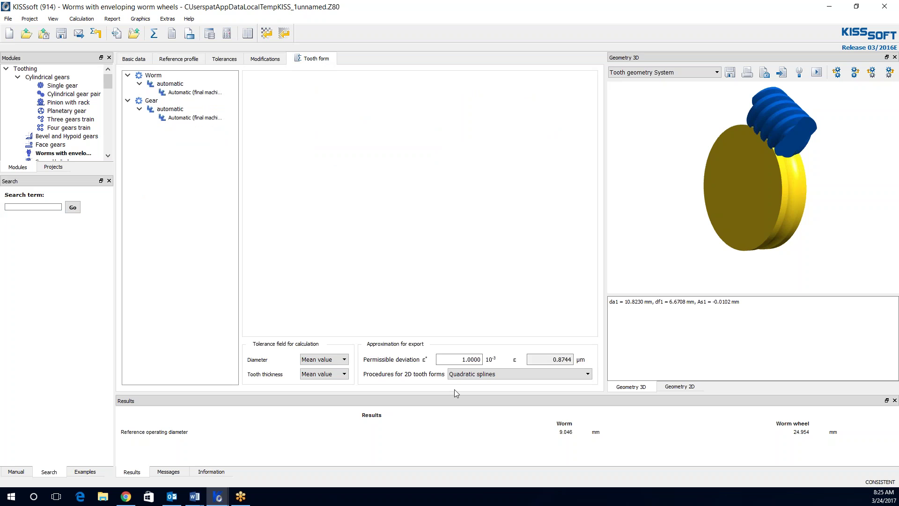
left_click(464, 360)
left_click_drag(777, 192, 850, 233)
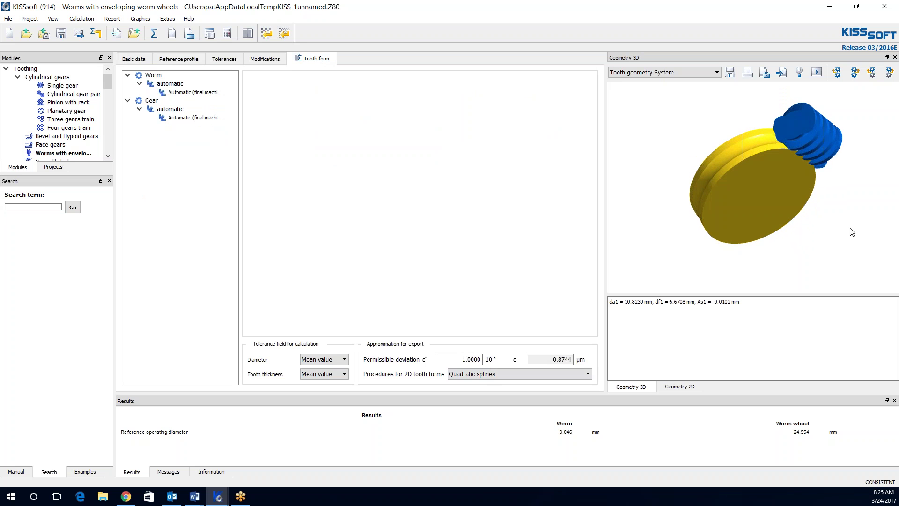
left_click(188, 34)
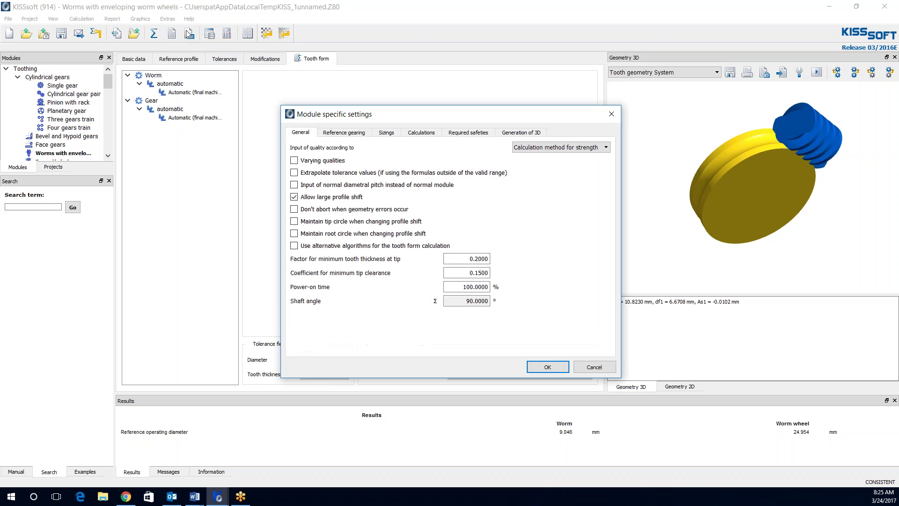
Set the Generation of 3D modeling operation tolerance to 2 µm and apply the settings.
left_click(516, 135)
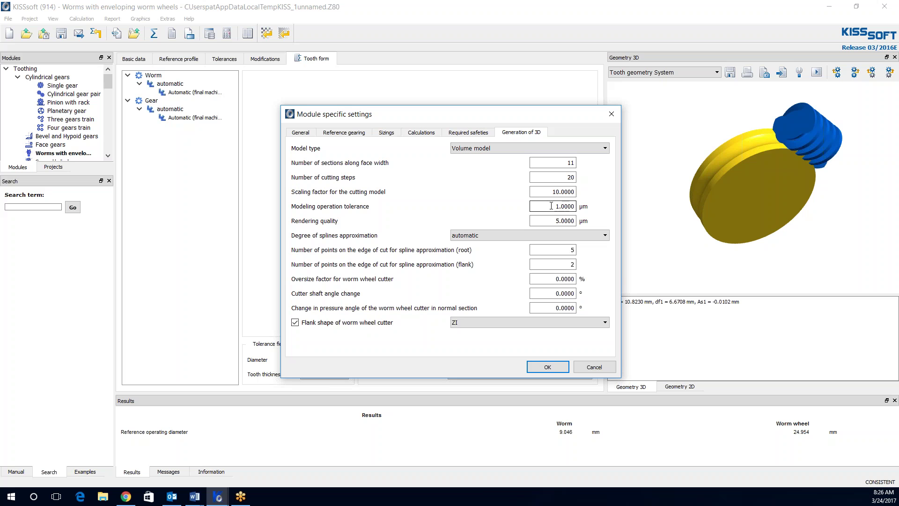
double_click(551, 205)
type("2")
key("shift+Tab")
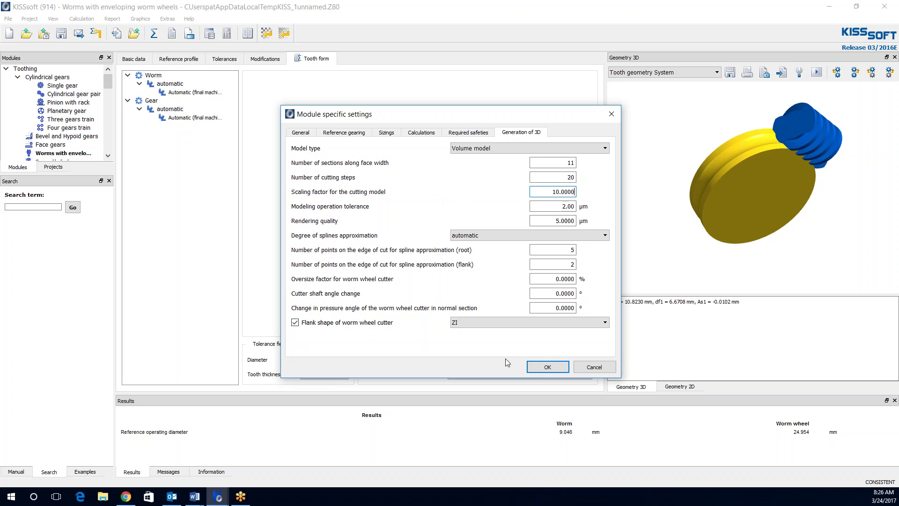
left_click(547, 367)
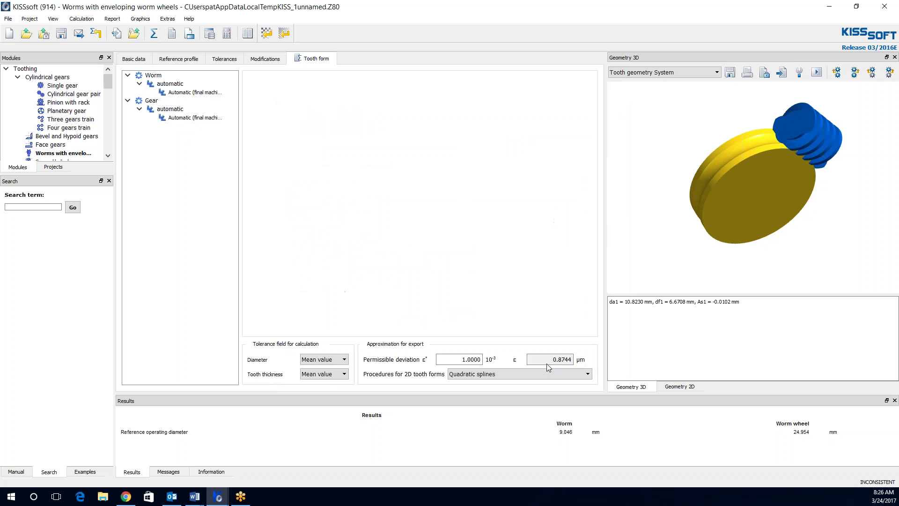
Run the calculation so the worm wheel is regenerated with cut teeth in 3D.
left_click(156, 34)
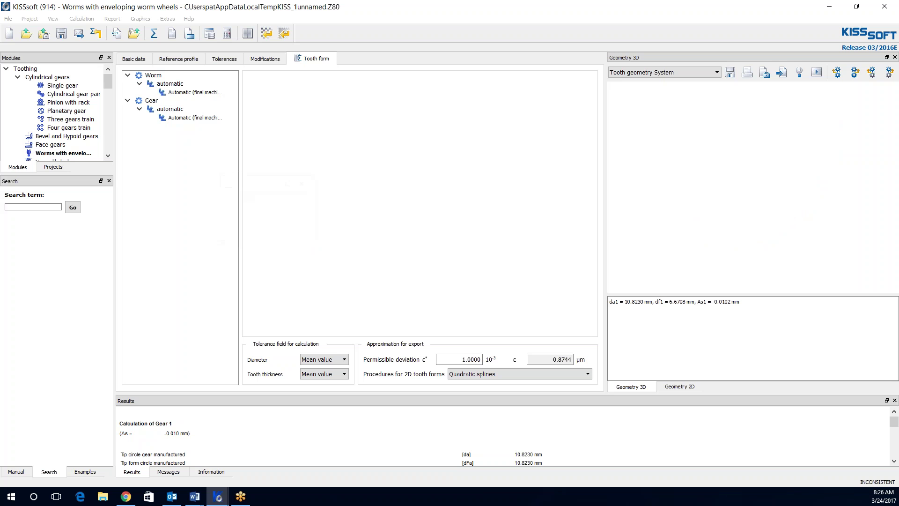
Expand the Geometry 3D view to fill the window, rotate the worm and wheel, and open Module specific settings.
double_click(777, 60)
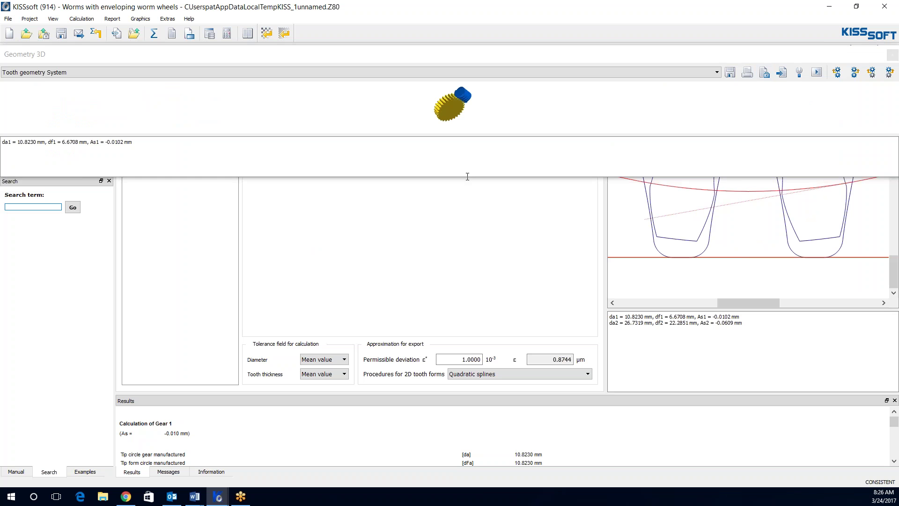
left_click_drag(468, 176, 468, 380)
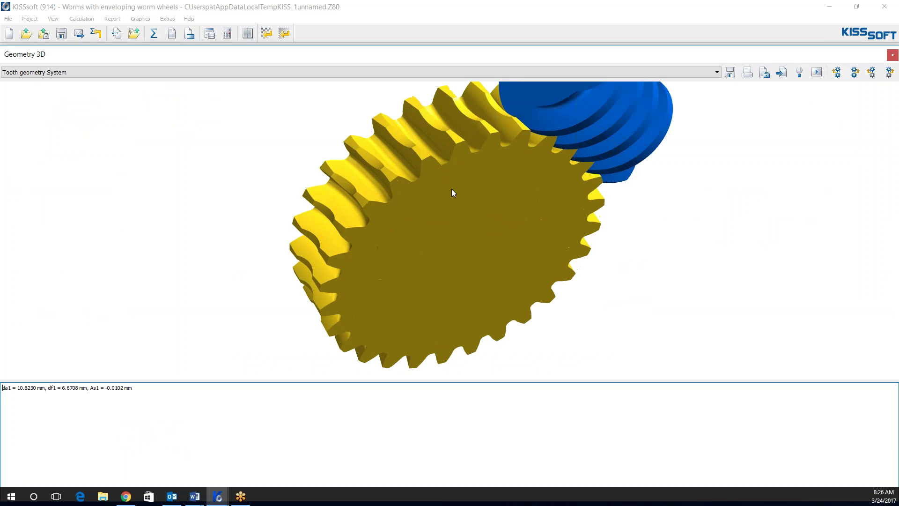
left_click_drag(452, 192, 550, 285)
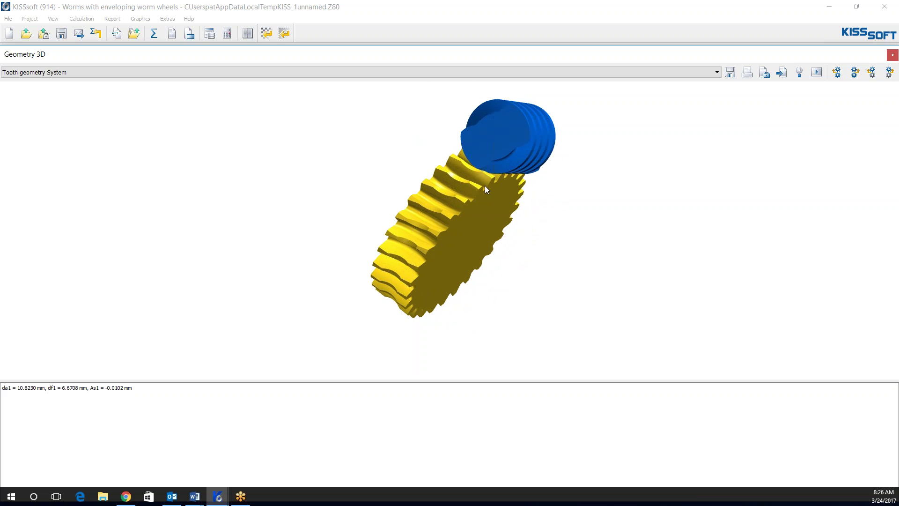
left_click(189, 34)
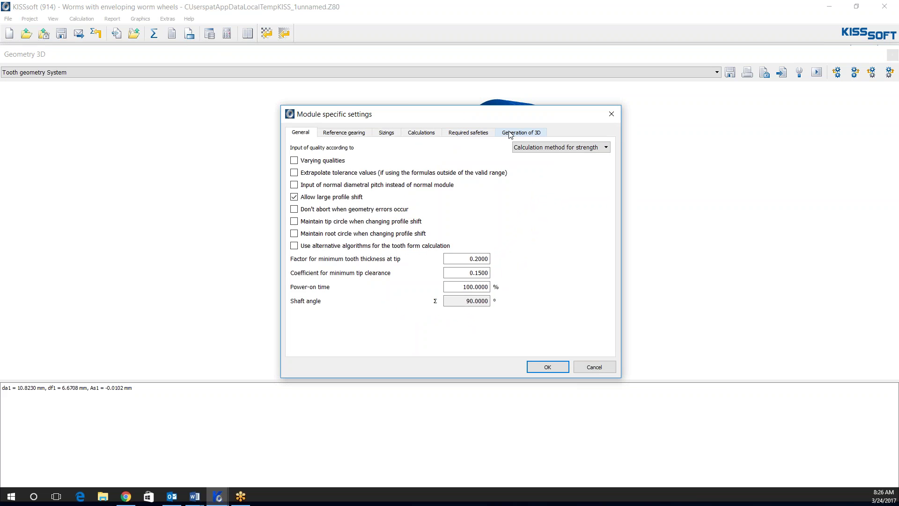
Review the 2.0000 µm modeling operation tolerance under Generation of 3D and cancel without changes.
left_click(510, 133)
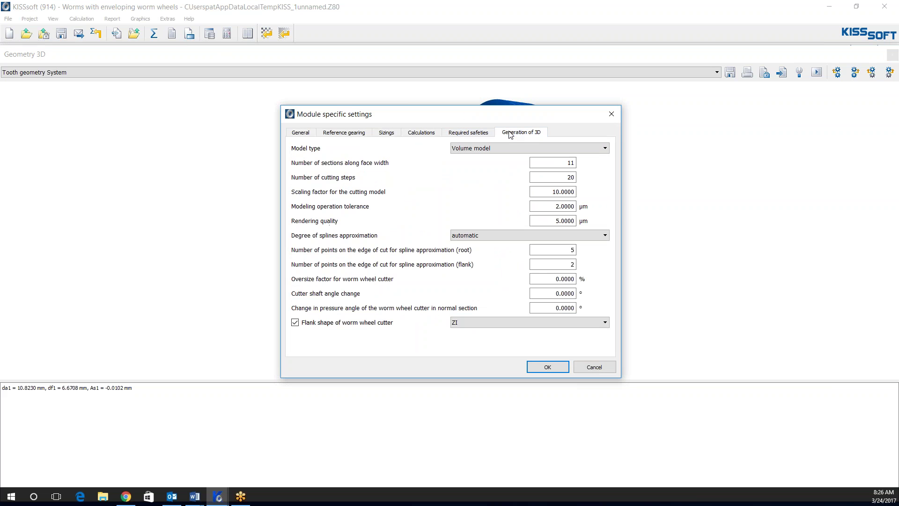
left_click(549, 207)
left_click_drag(470, 117, 697, 135)
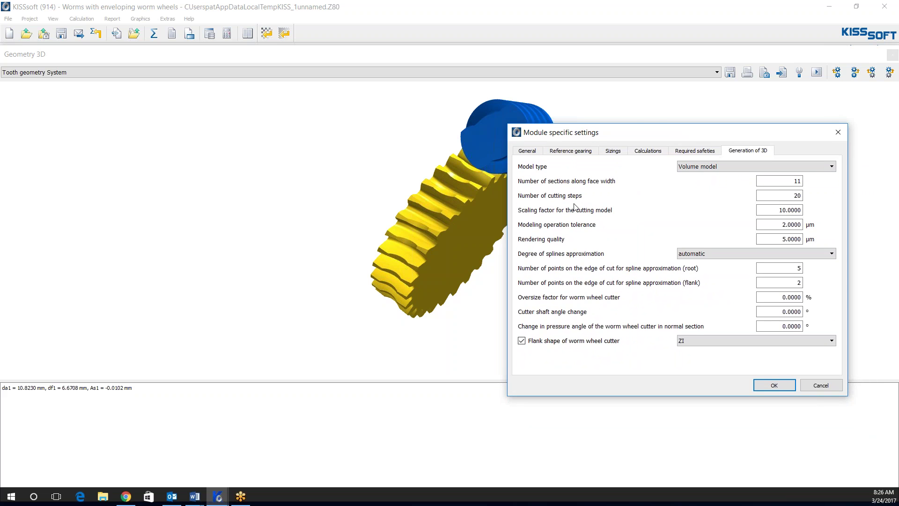
left_click_drag(720, 135, 554, 112)
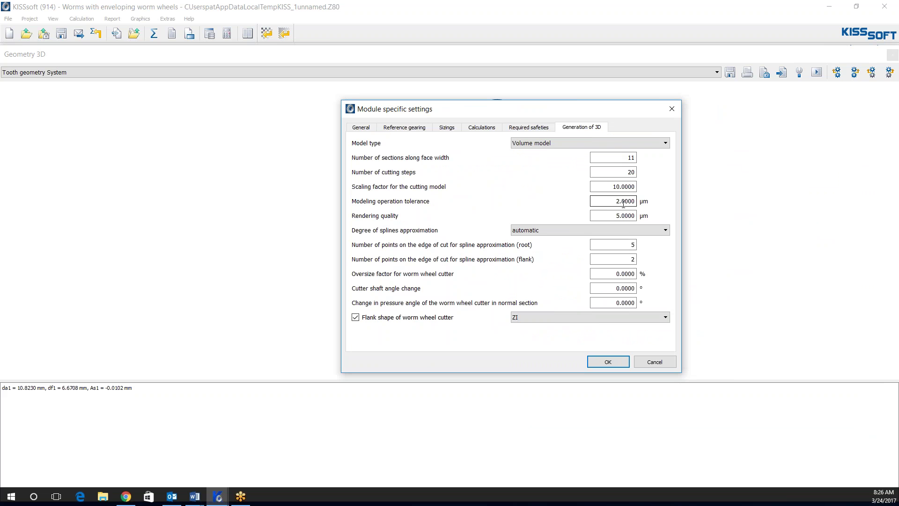
left_click_drag(616, 200, 641, 207)
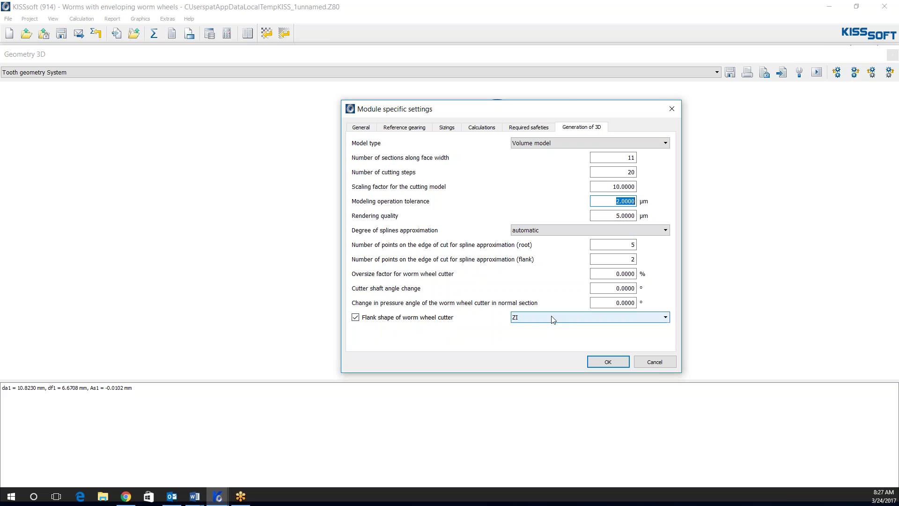
left_click(643, 363)
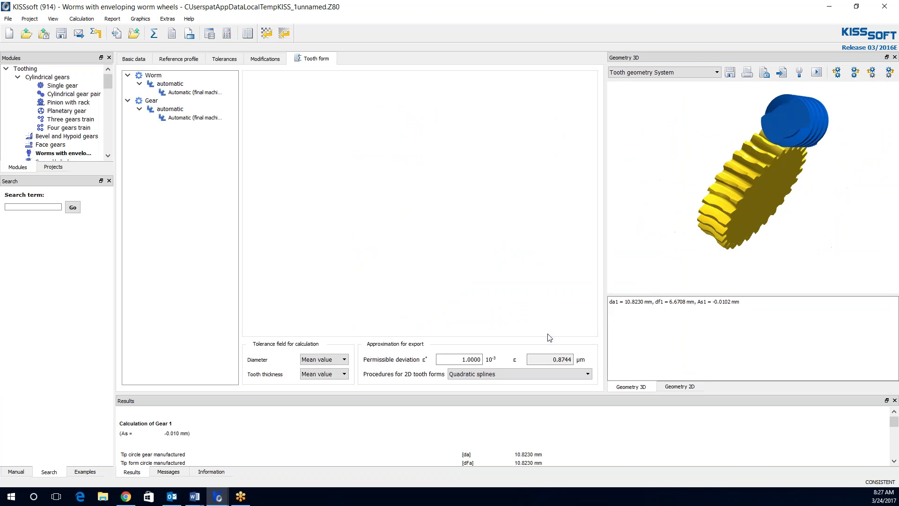
Check the Basic data geometry Details, then rotate and zoom the 3D model to face the wheel's teeth.
left_click(134, 58)
left_click(570, 90)
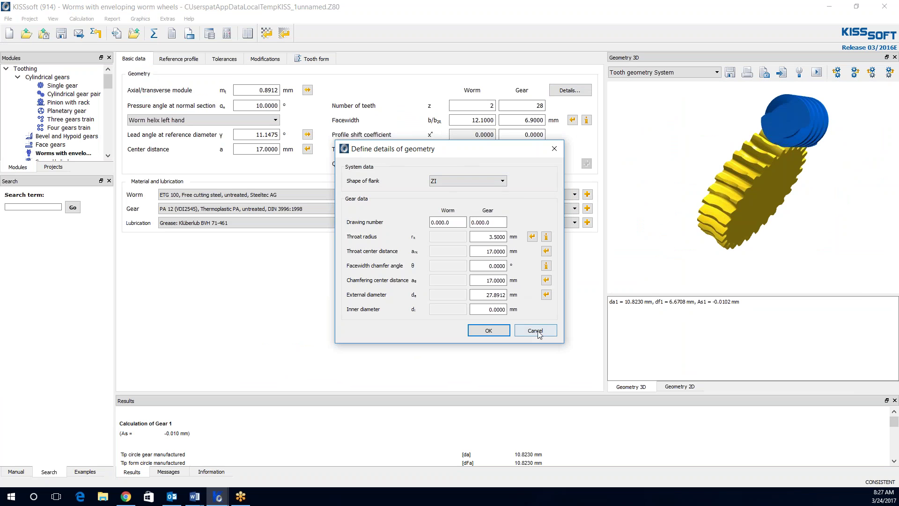
left_click(488, 330)
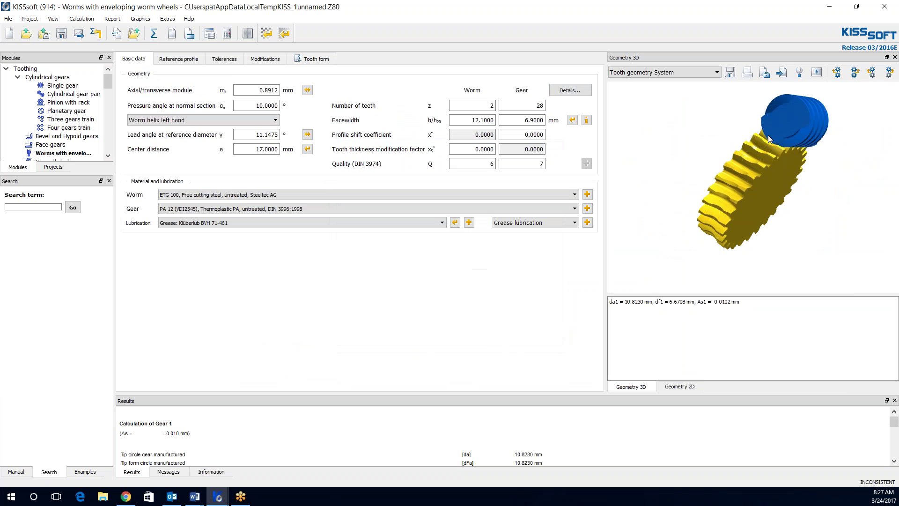
left_click_drag(744, 177, 807, 154)
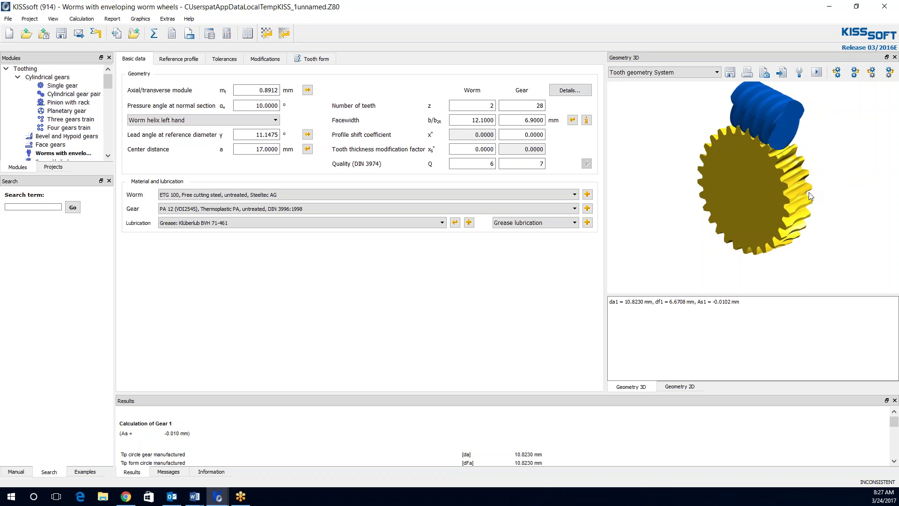
scroll(809, 140, "up", 5)
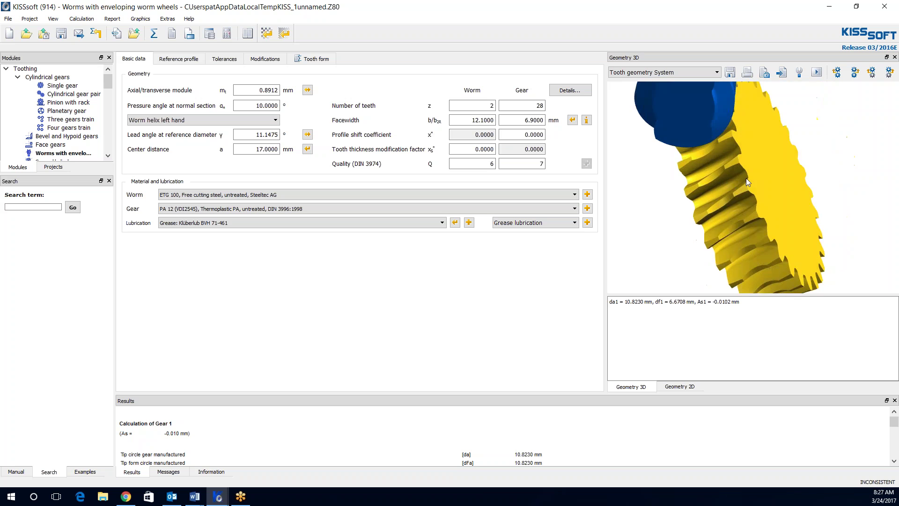
scroll(805, 161, "down", 2)
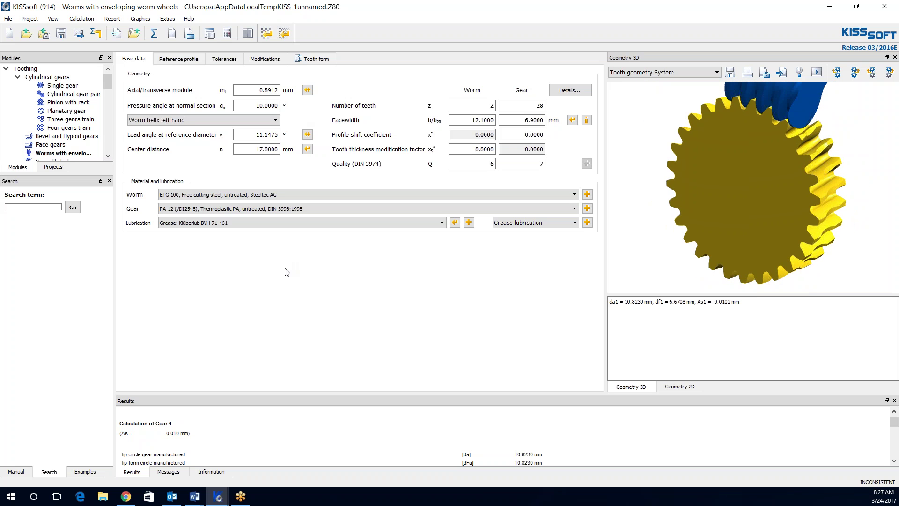
Recheck the Generation of 3D modeling operation tolerance and cancel the module settings.
left_click(189, 32)
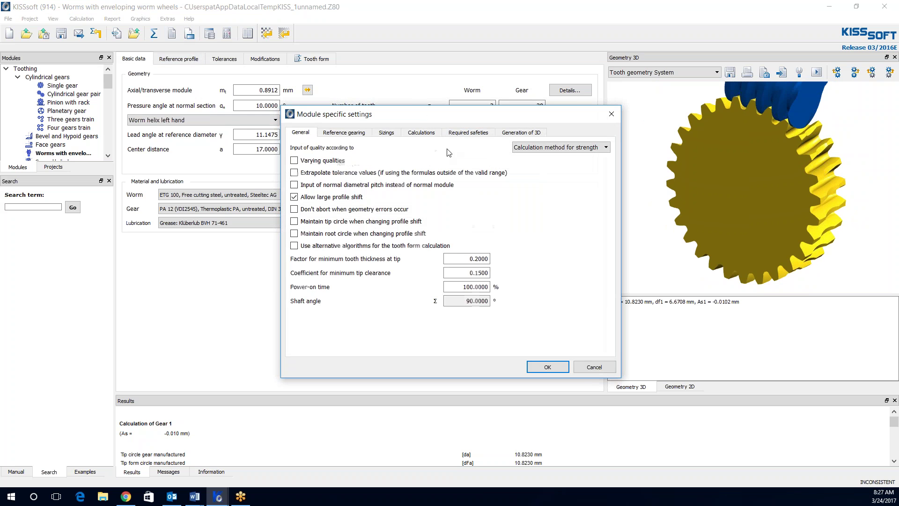
left_click(521, 132)
left_click_drag(556, 206, 588, 207)
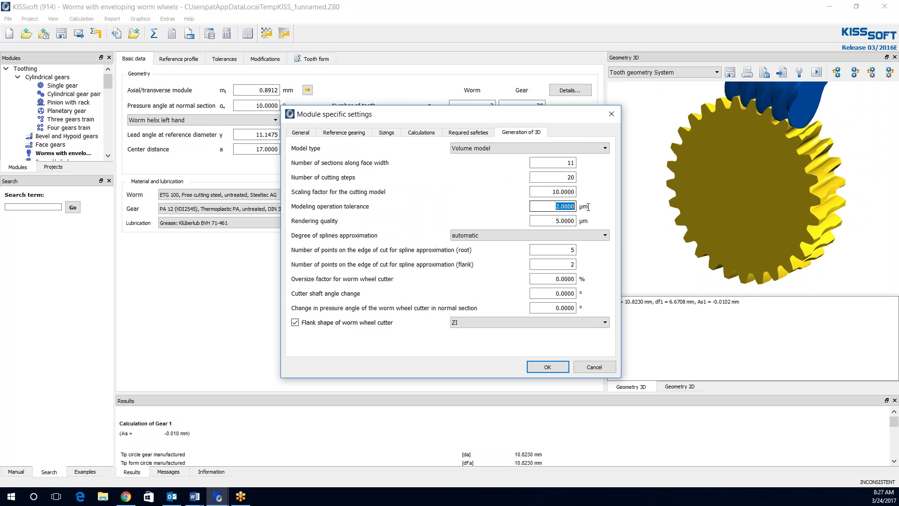
left_click(595, 369)
Change the Tooth form Permissible deviation to 0.01, recalculate, and zoom out the 3D view.
left_click(316, 58)
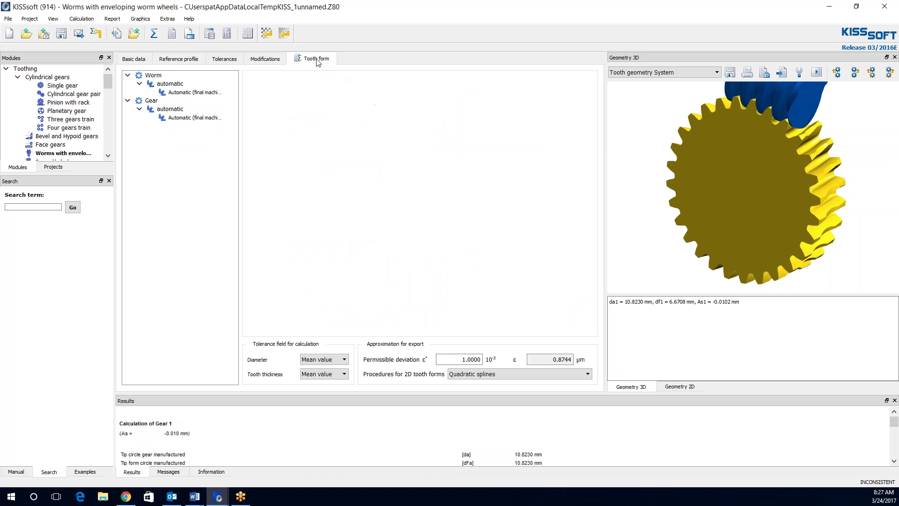
double_click(471, 359)
type("0.01")
left_click(154, 33)
scroll(877, 166, "down", 2)
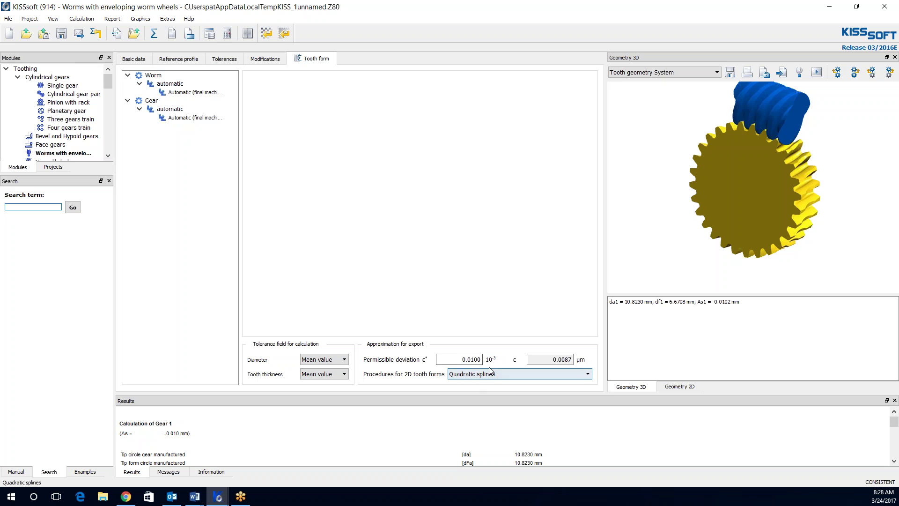
Open Module specific settings at Generation of 3D with focus on the Modeling operation tolerance field.
left_click(186, 37)
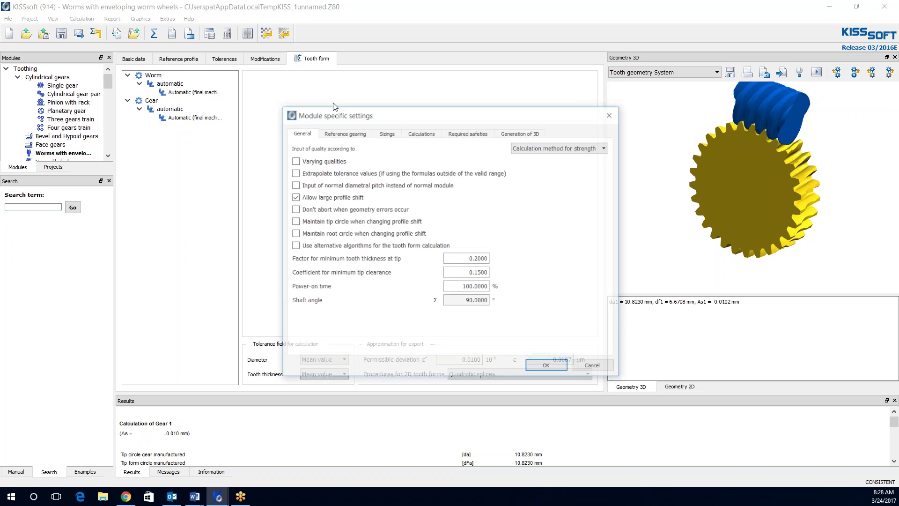
left_click(515, 132)
key("Tab")
key("Tab")
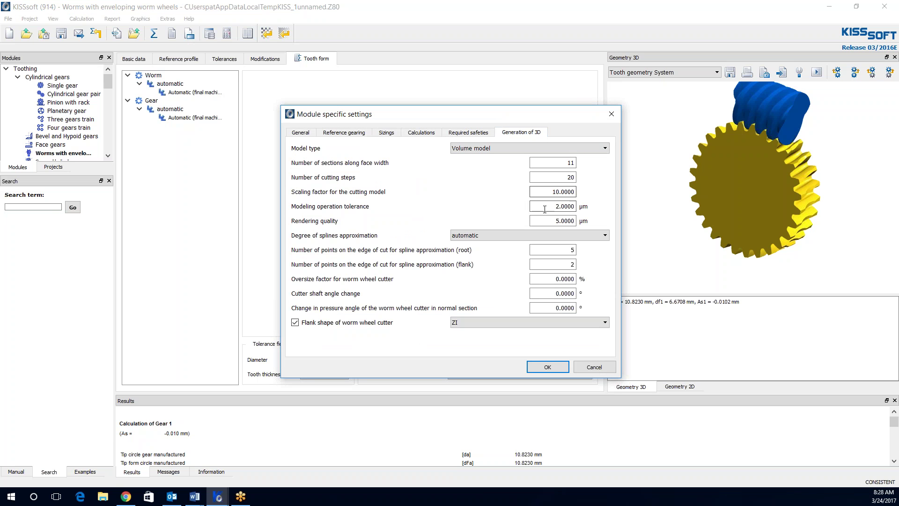